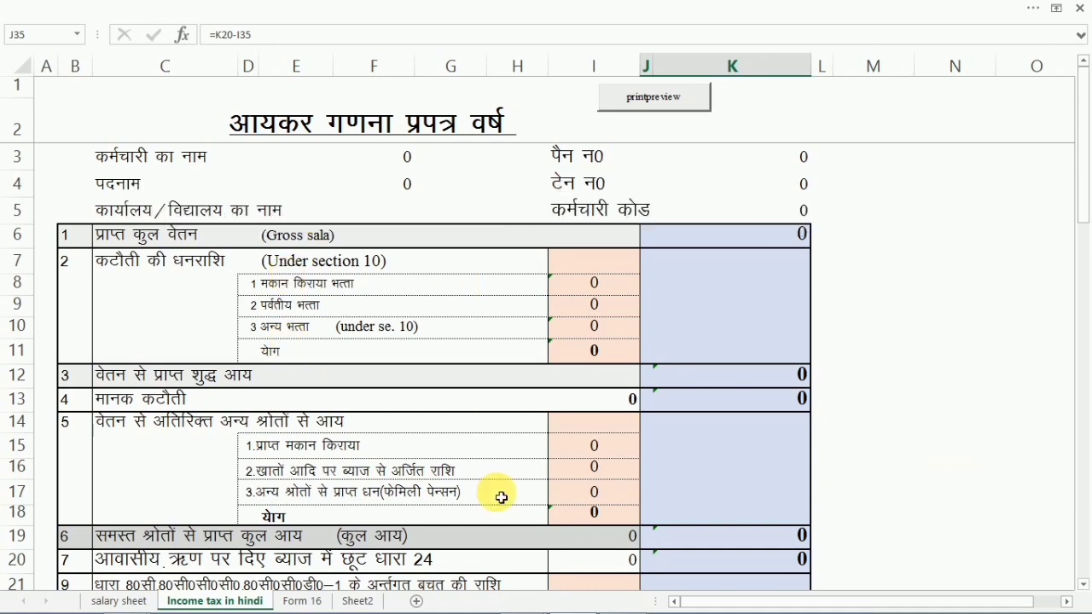
Switch to the annual salary statement PDF in Acrobat Reader, examine its gross salary total, and return to the Excel income tax form
{"action": "mouse_move", "coordinate": [563, 607]}
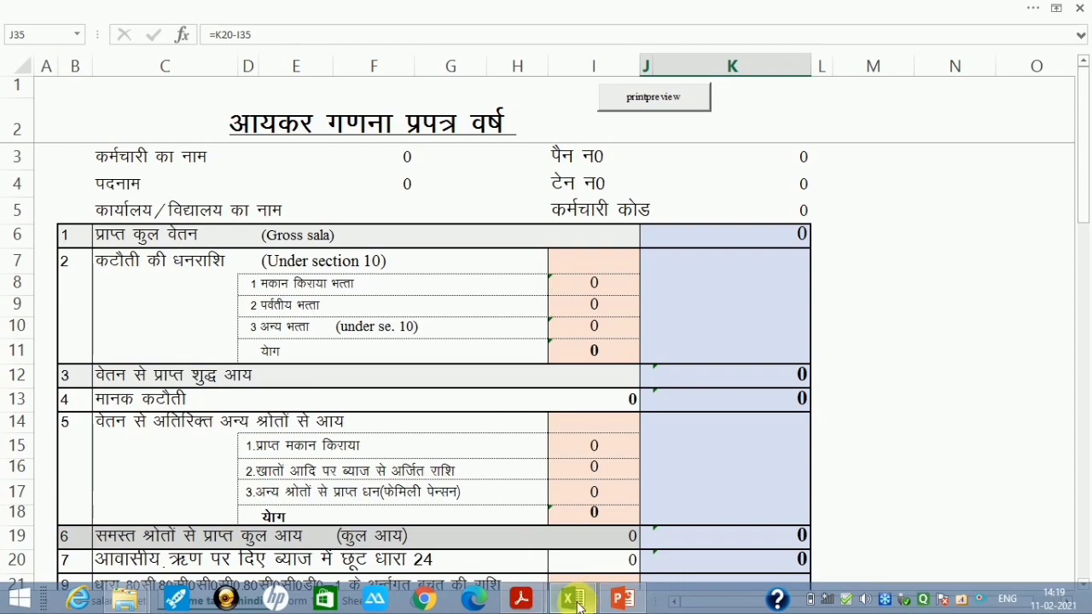
{"action": "mouse_move", "coordinate": [521, 600]}
{"action": "left_click", "coordinate": [495, 543]}
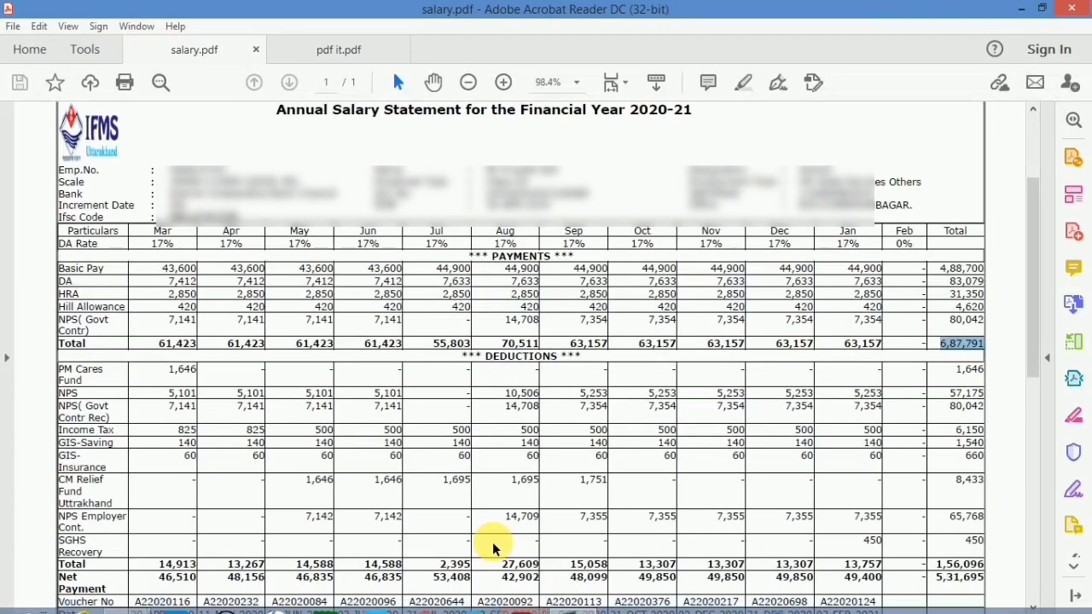
{"action": "scroll", "coordinate": [488, 395], "scroll_direction": "up", "scroll_amount": 1}
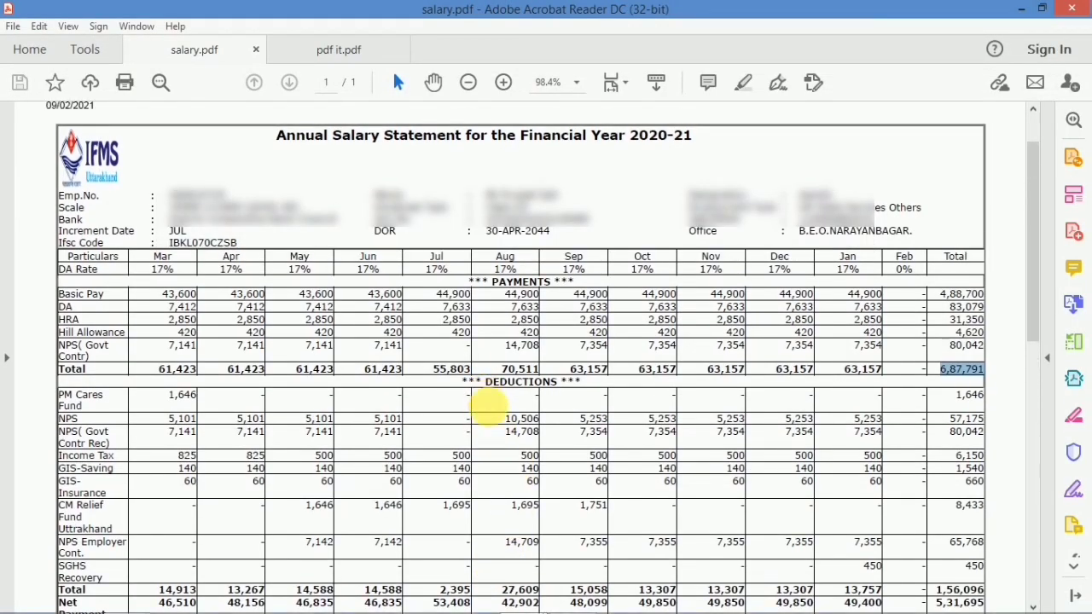
{"action": "left_click", "coordinate": [574, 600]}
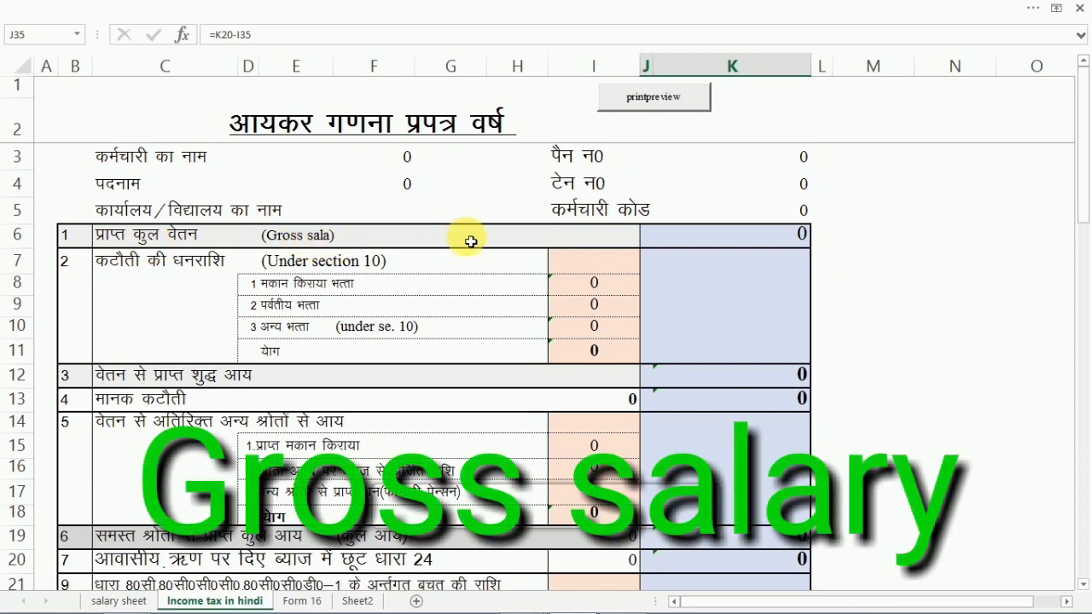
{"action": "mouse_move", "coordinate": [550, 607]}
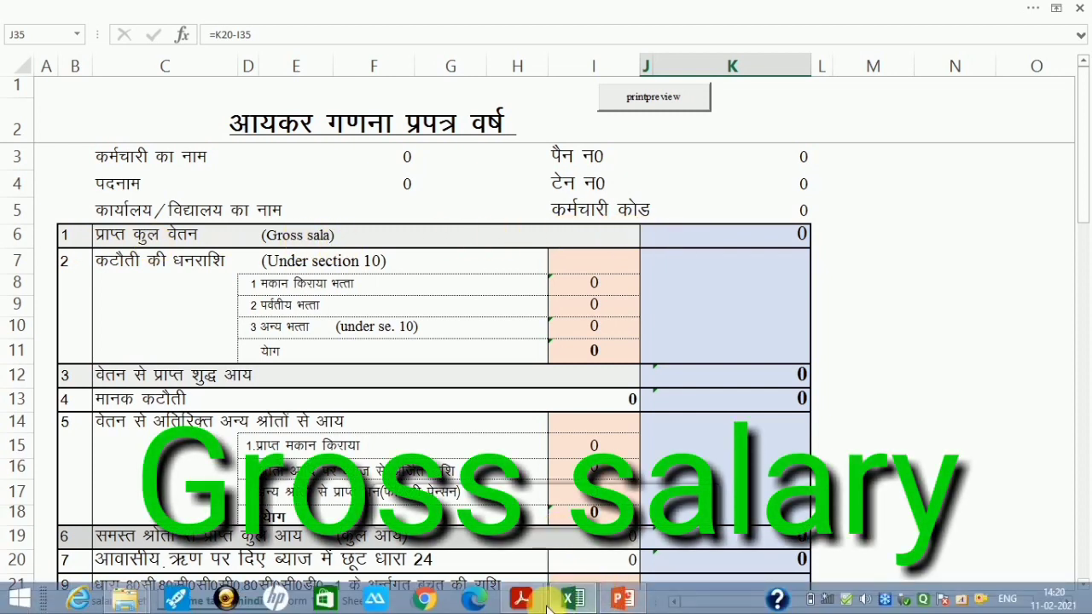
{"action": "left_click", "coordinate": [495, 482]}
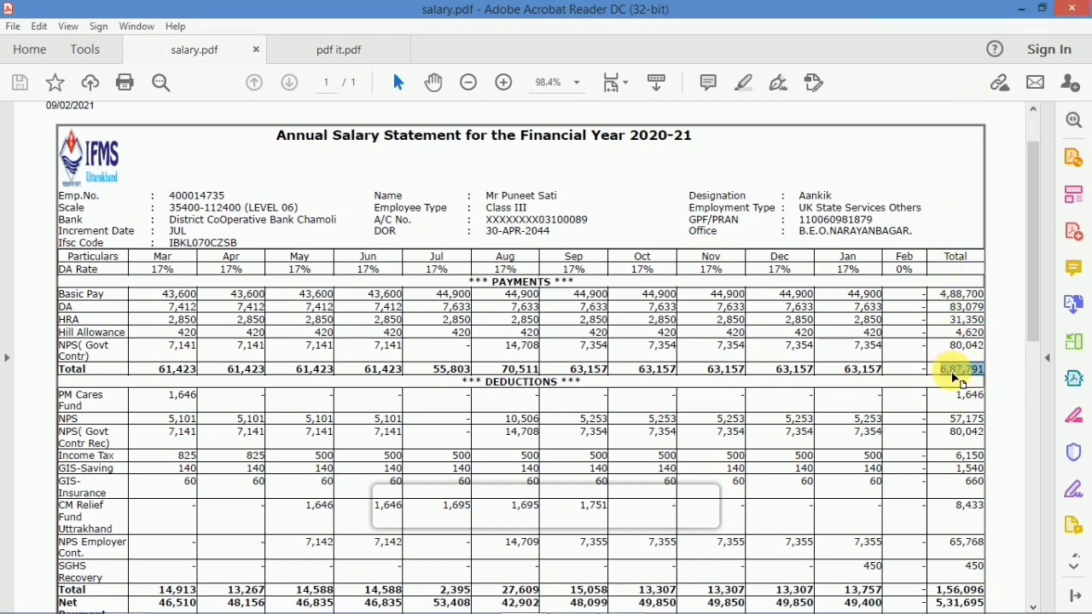
{"action": "left_click", "coordinate": [1021, 8]}
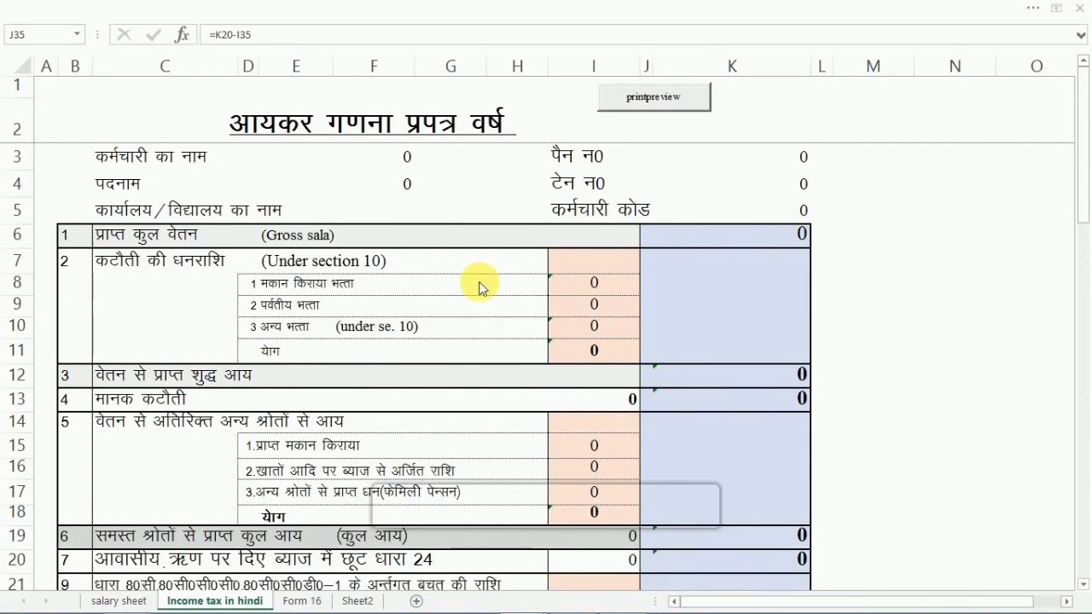
Enter 765872 as the gross salary in K6 and view the HRA exemption slide in PowerPoint
{"action": "left_click", "coordinate": [700, 242]}
{"action": "type", "text": "765872"}
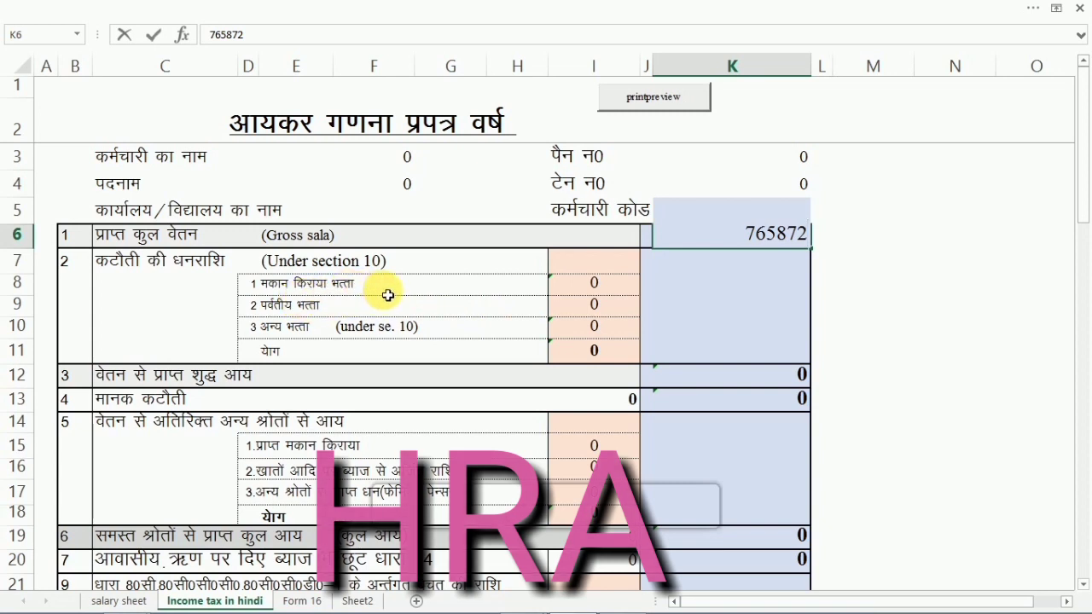
{"action": "mouse_move", "coordinate": [526, 611]}
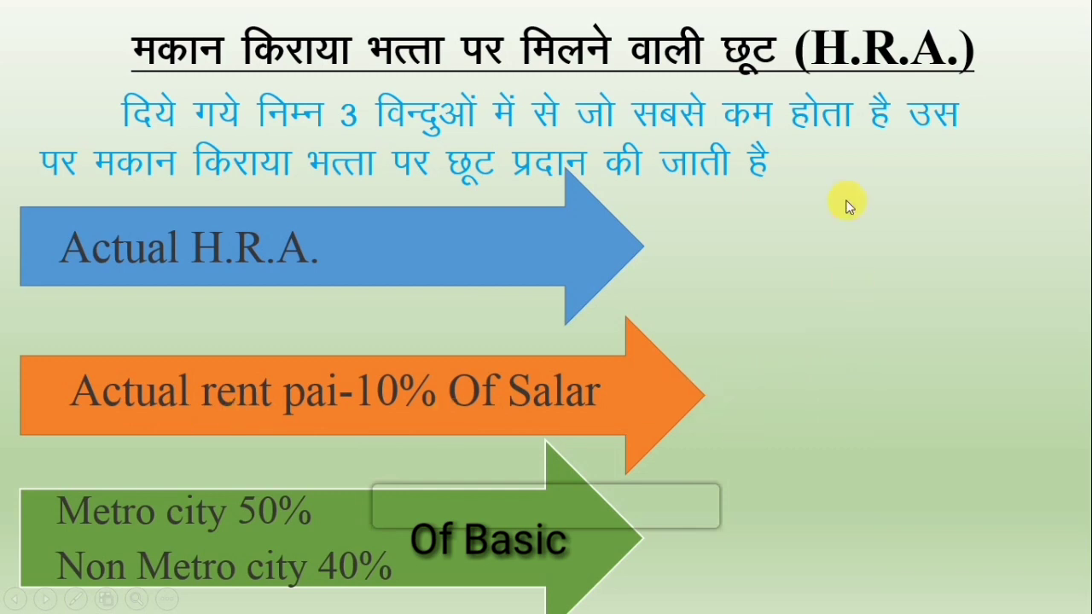
{"action": "left_click", "coordinate": [990, 8]}
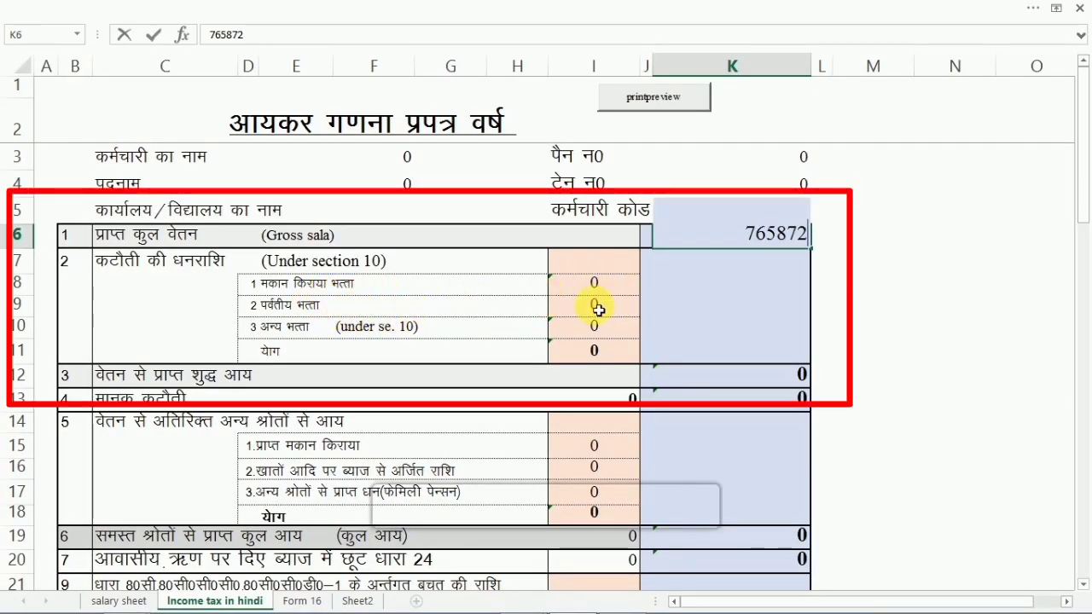
{"action": "mouse_move", "coordinate": [478, 607]}
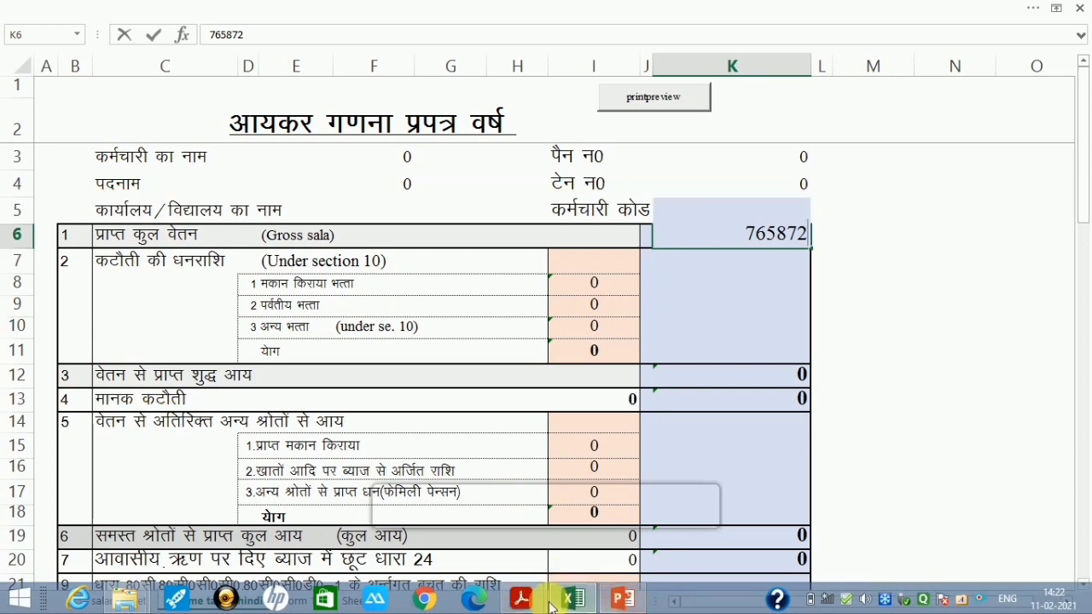
Enter 3600 as the hill allowance under section 10 in I9
{"action": "left_click", "coordinate": [588, 309]}
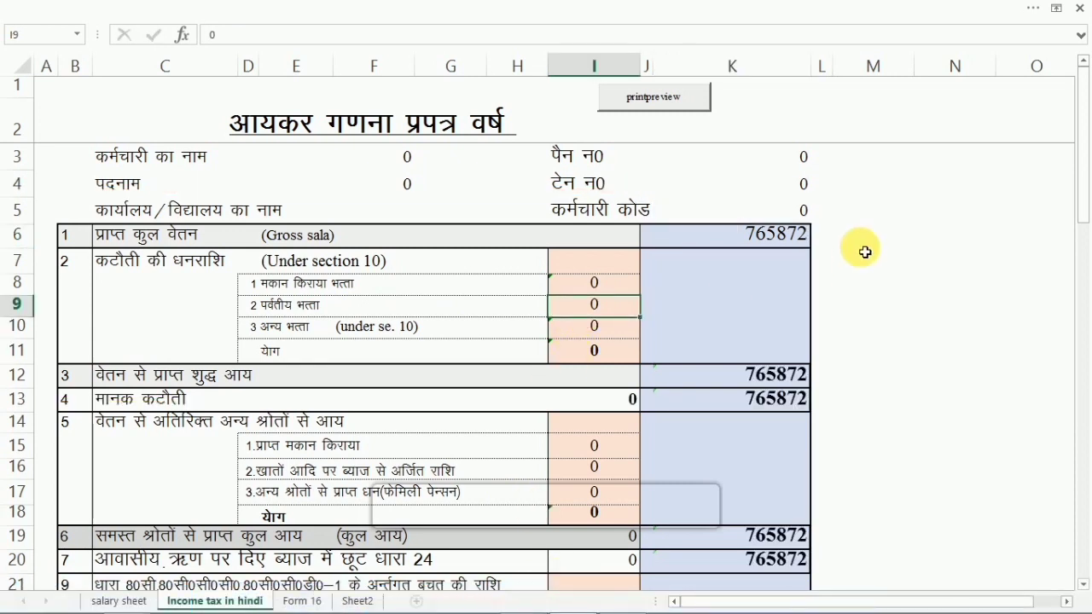
{"action": "type", "text": "3600"}
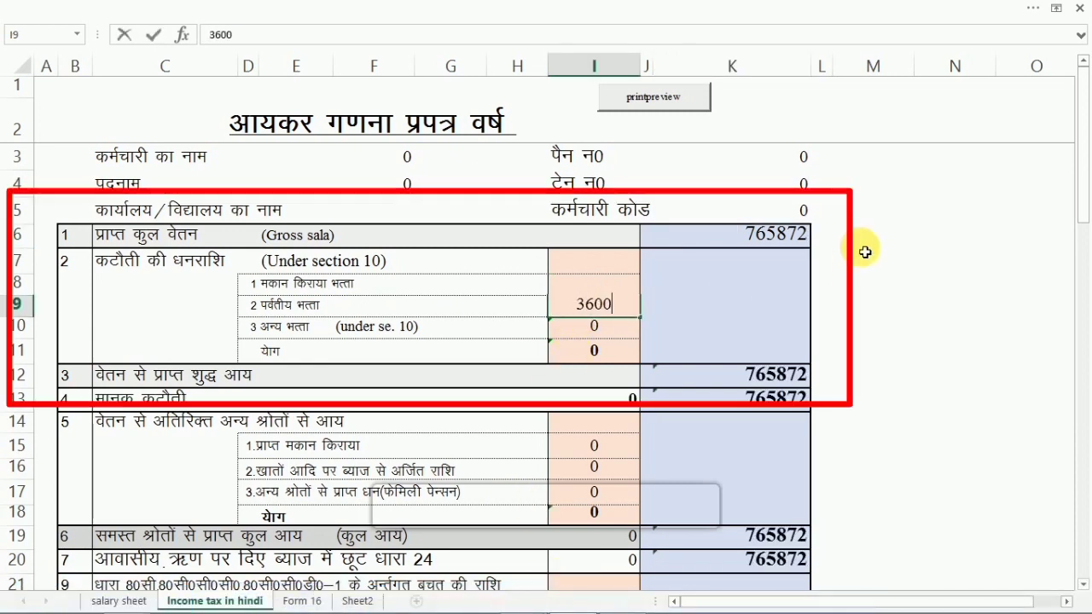
{"action": "key", "text": "Return"}
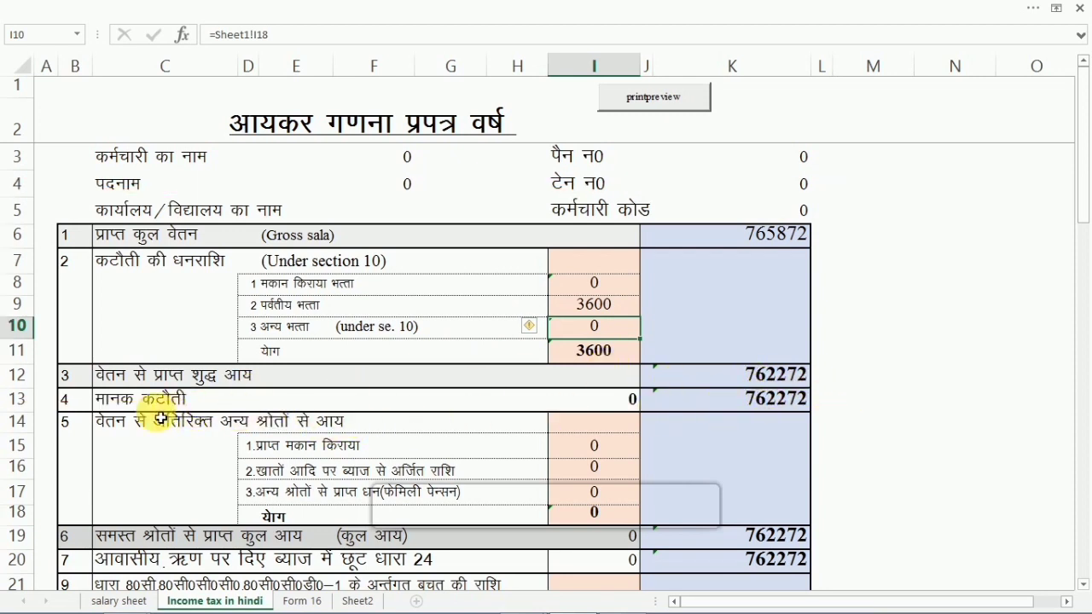
Enter 50000 as the standard deduction in I13
{"action": "left_click", "coordinate": [577, 406]}
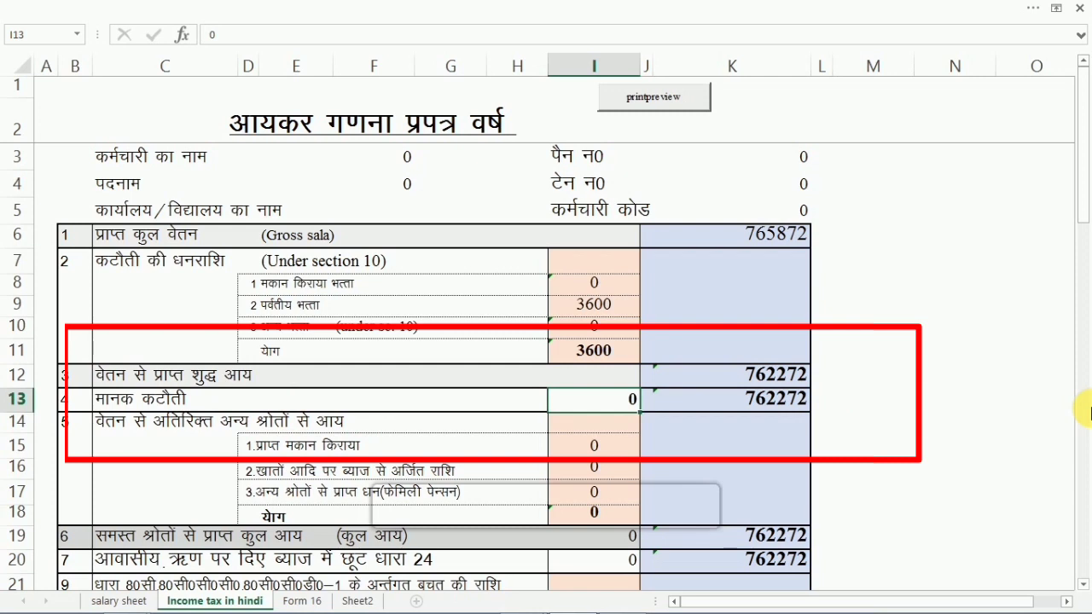
{"action": "type", "text": "5000"}
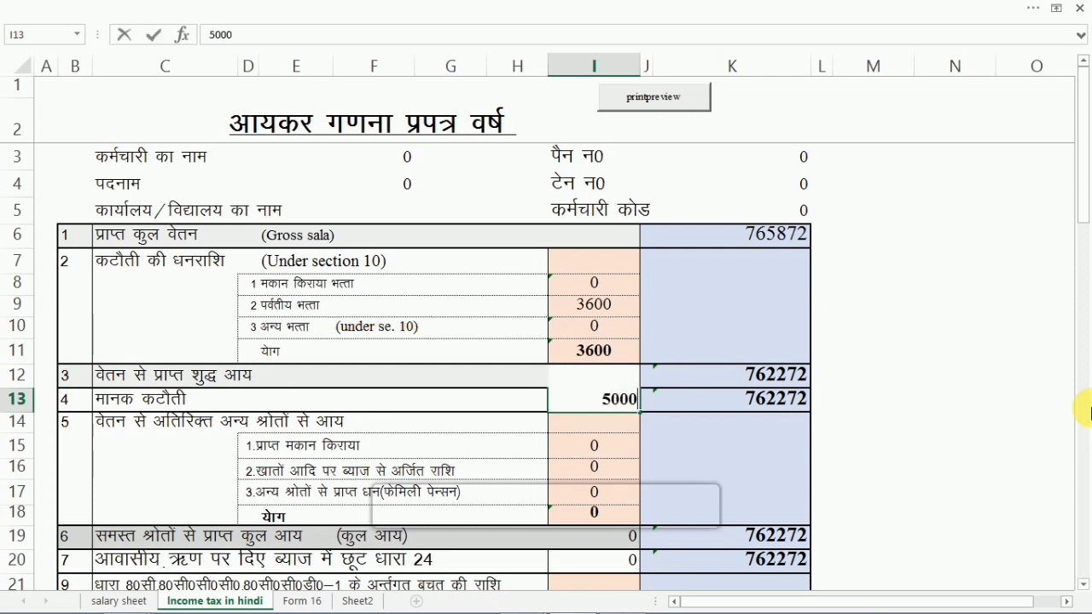
{"action": "type", "text": "0"}
{"action": "key", "text": "Return"}
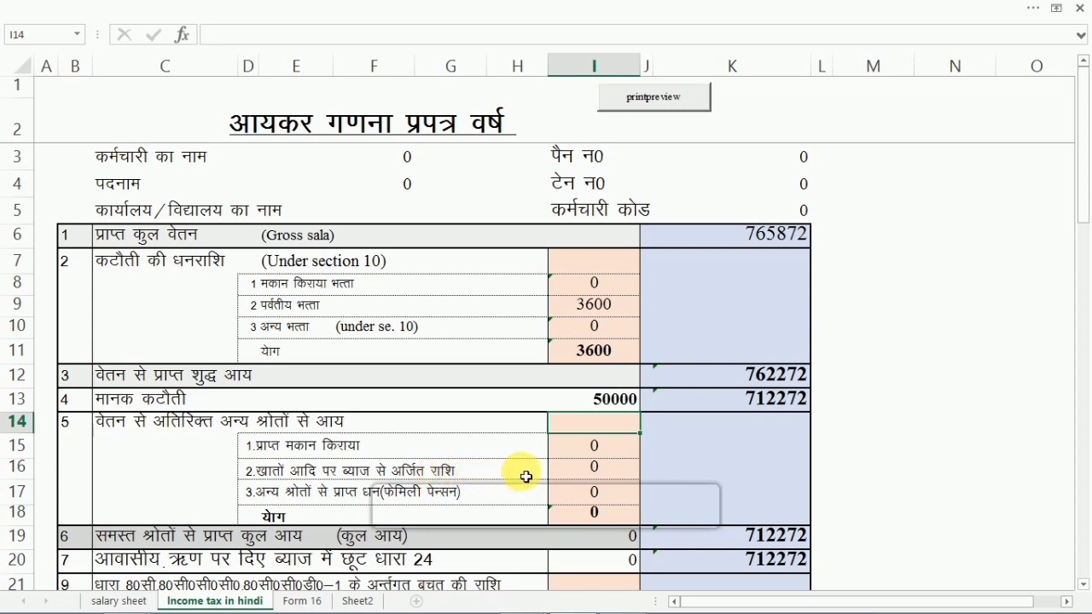
Enter 5000 as the interest earned on bank accounts in I16
{"action": "left_click", "coordinate": [614, 474]}
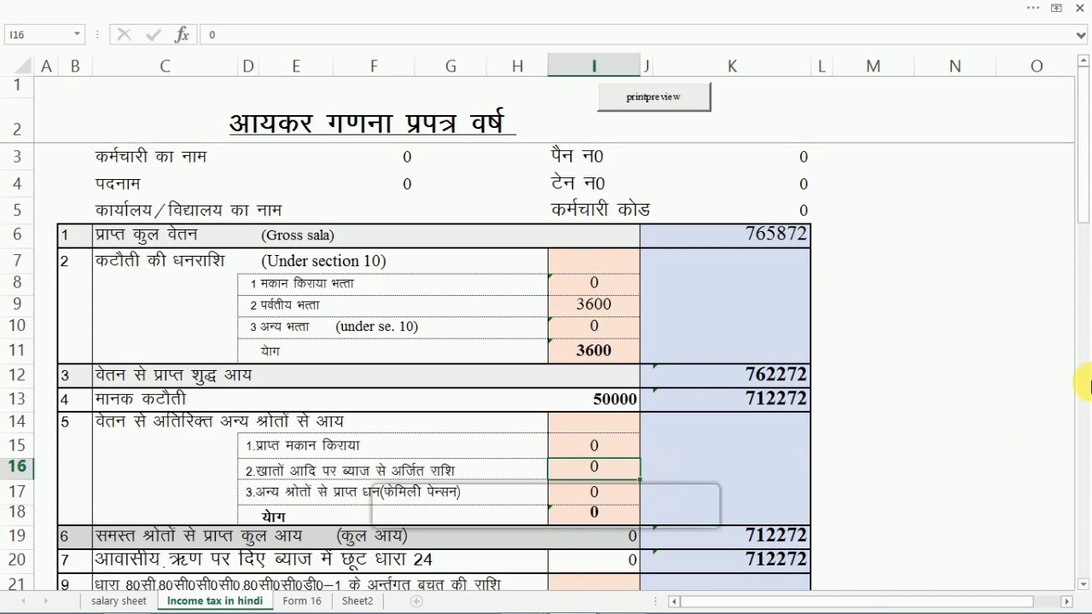
{"action": "type", "text": "5000"}
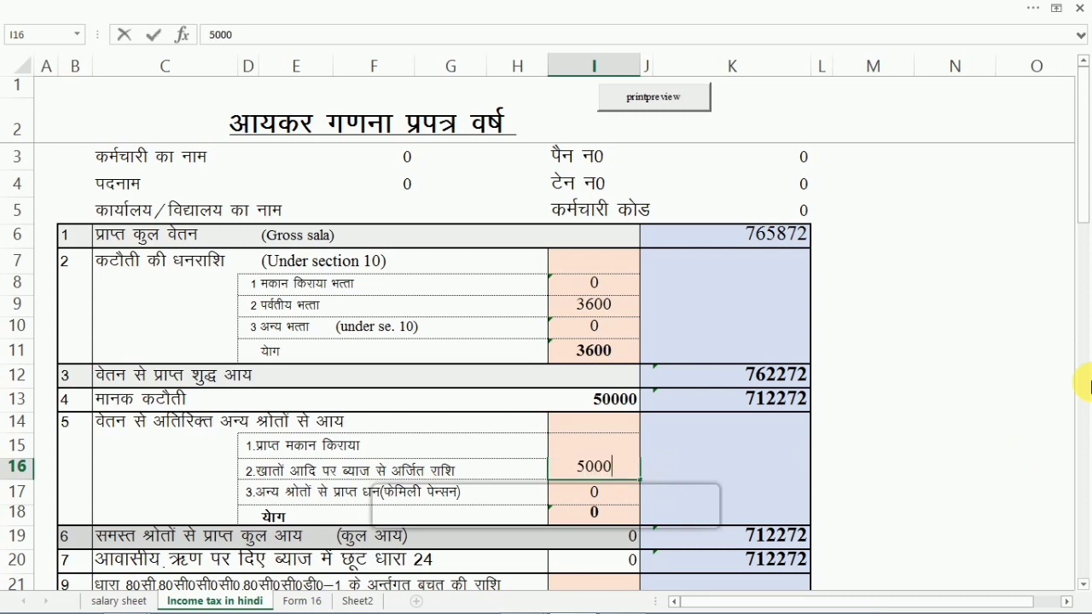
{"action": "key", "text": "Return"}
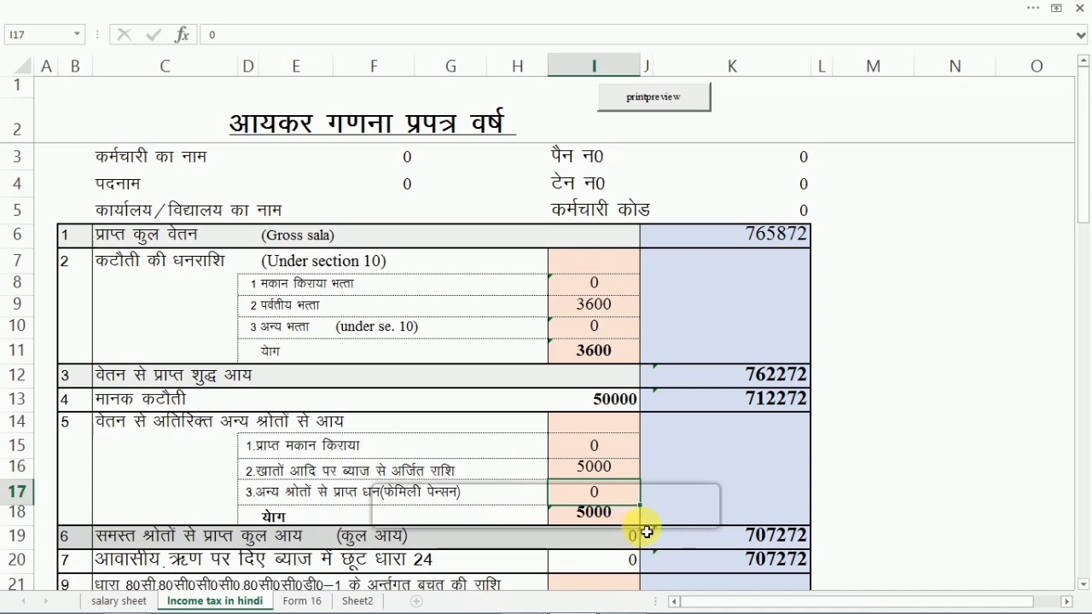
Consult the house loan interest slide in PowerPoint and enter 95000 as the section 24 housing loan interest deduction in I20 of the Excel form
{"action": "scroll", "coordinate": [657, 516], "scroll_direction": "down", "scroll_amount": 2}
{"action": "left_click", "coordinate": [734, 407]}
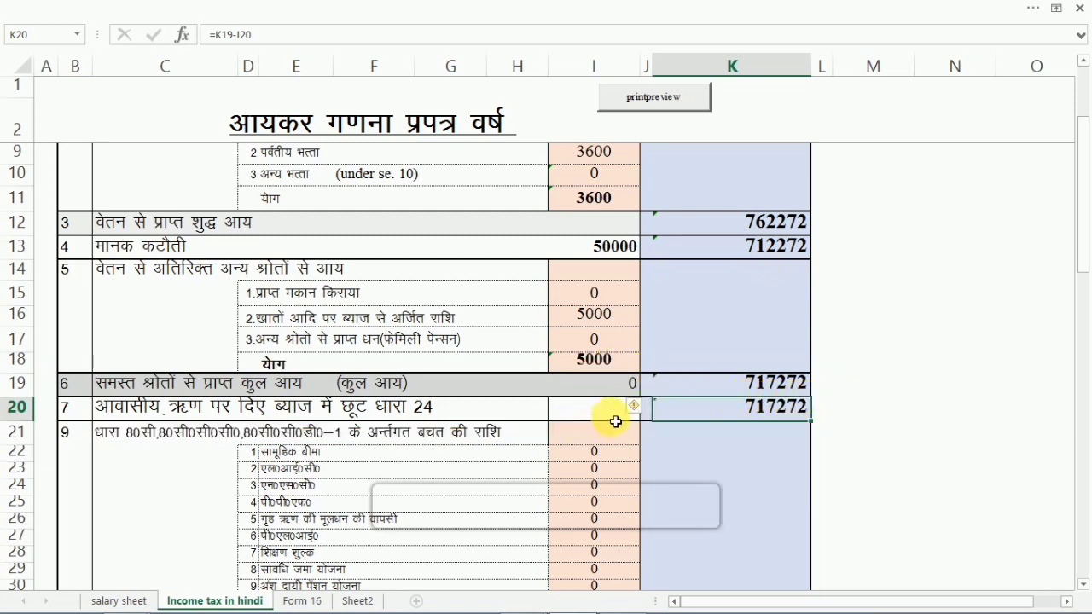
{"action": "scroll", "coordinate": [407, 469], "scroll_direction": "down", "scroll_amount": 1}
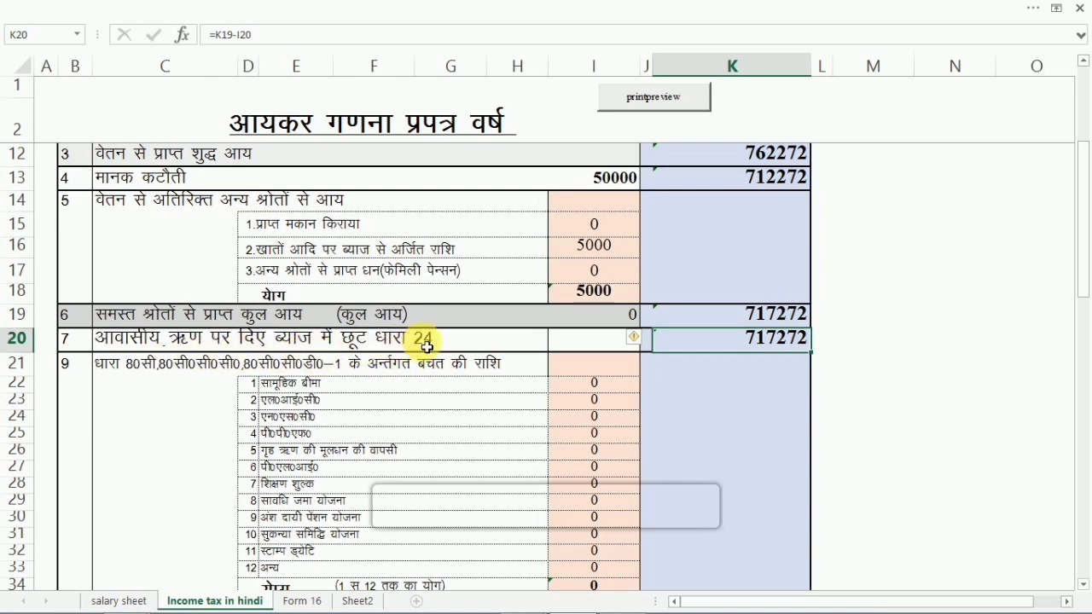
{"action": "left_click", "coordinate": [586, 346]}
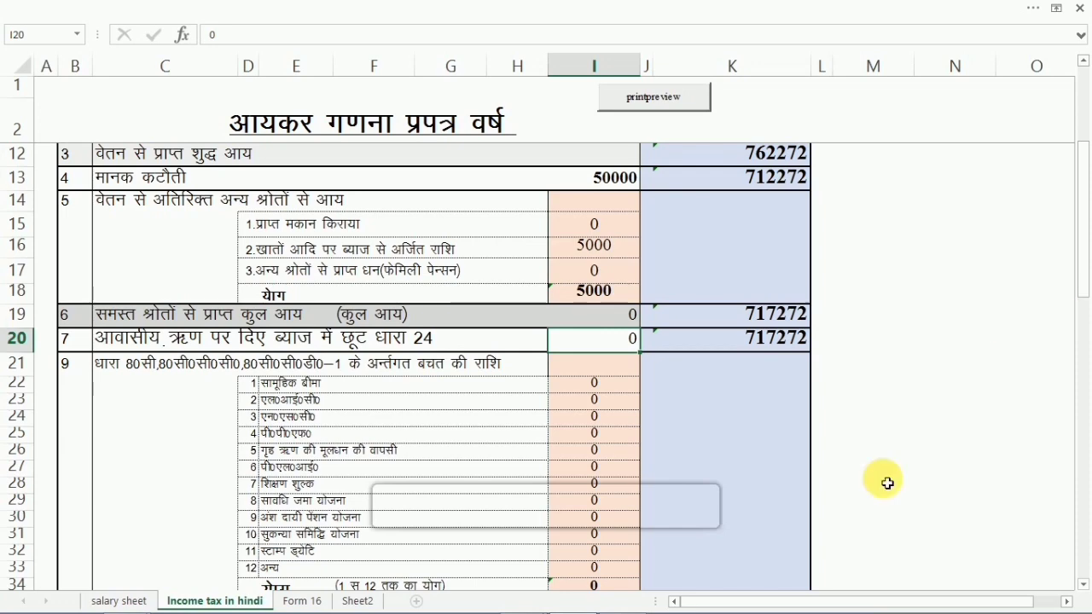
{"action": "left_click", "coordinate": [551, 602]}
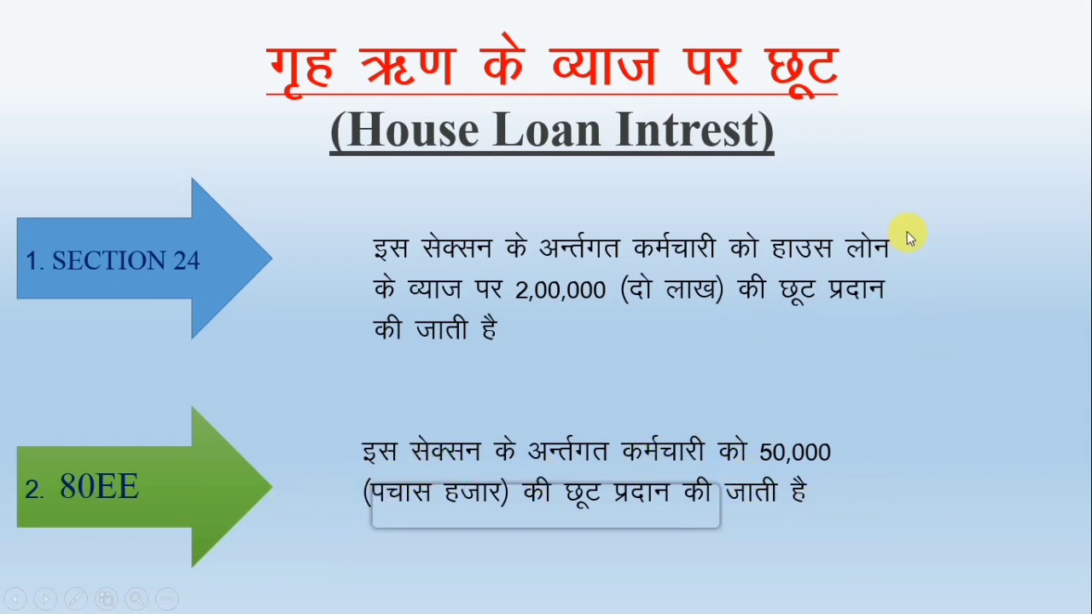
{"action": "key", "text": "alt+Tab"}
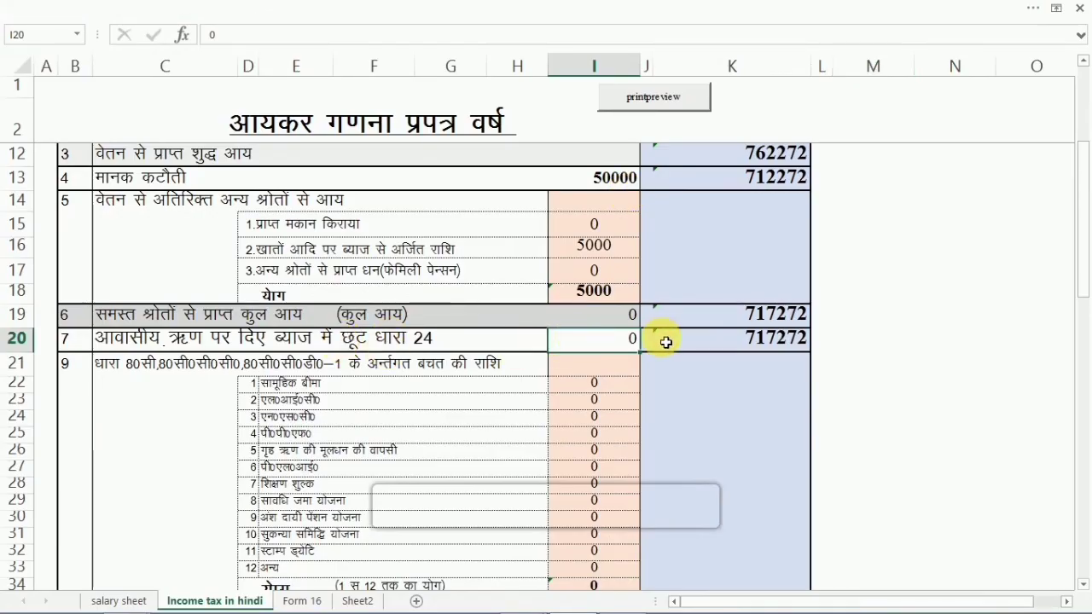
{"action": "mouse_move", "coordinate": [1080, 6]}
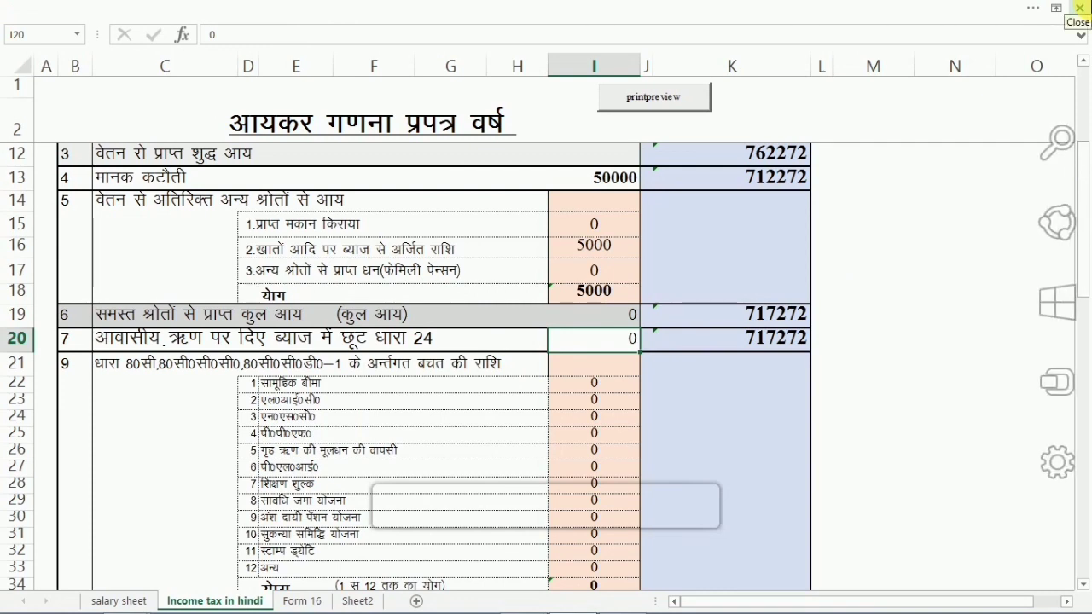
{"action": "type", "text": "95000"}
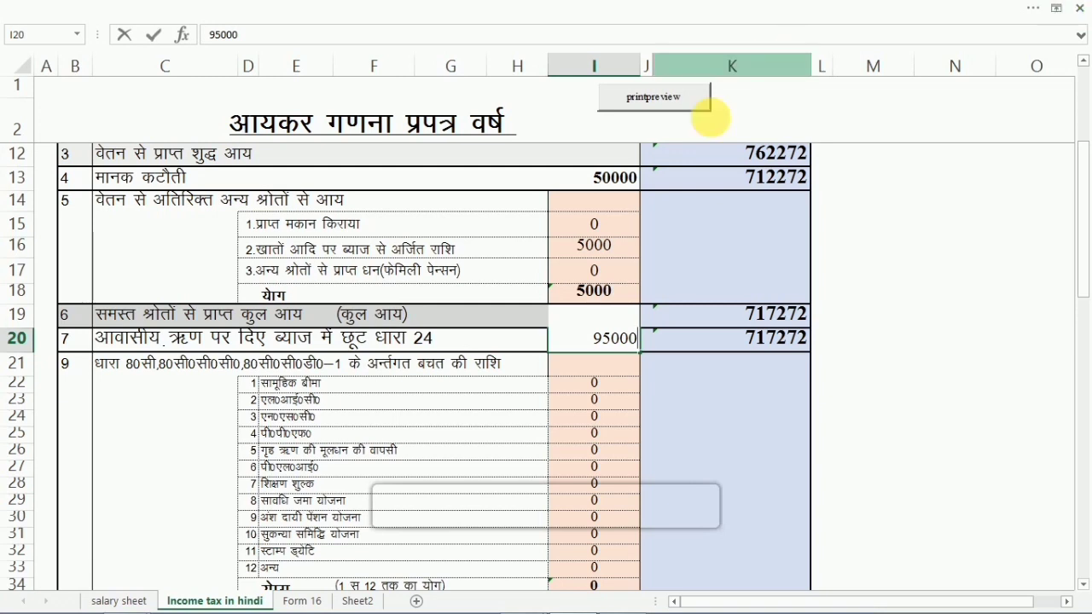
{"action": "left_click", "coordinate": [701, 383]}
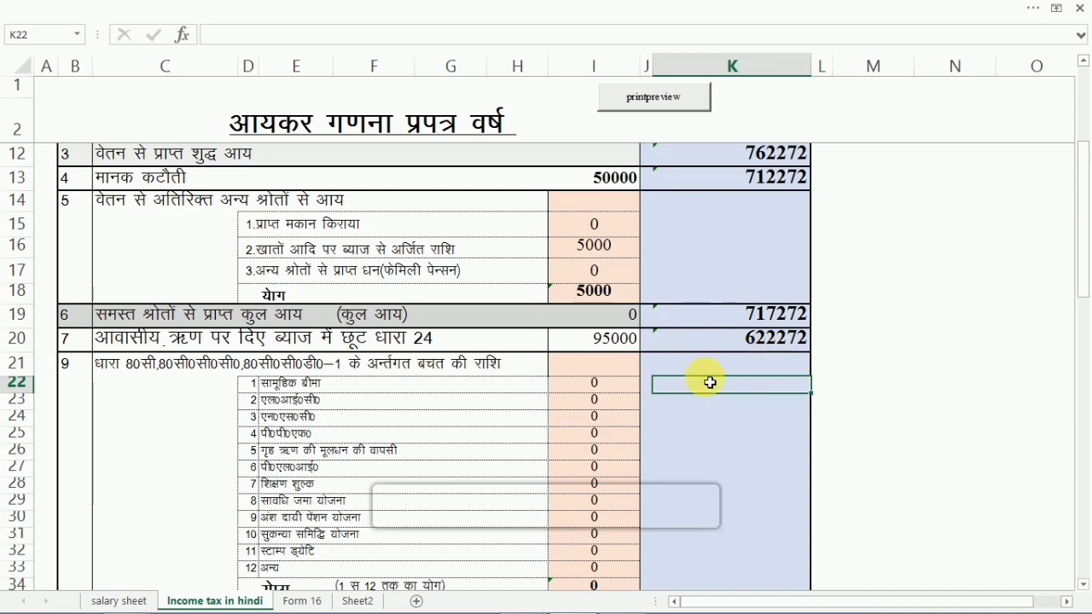
Enter 2400 as the group insurance amount in I22 of the section 80C savings list
{"action": "scroll", "coordinate": [394, 410], "scroll_direction": "down", "scroll_amount": 2}
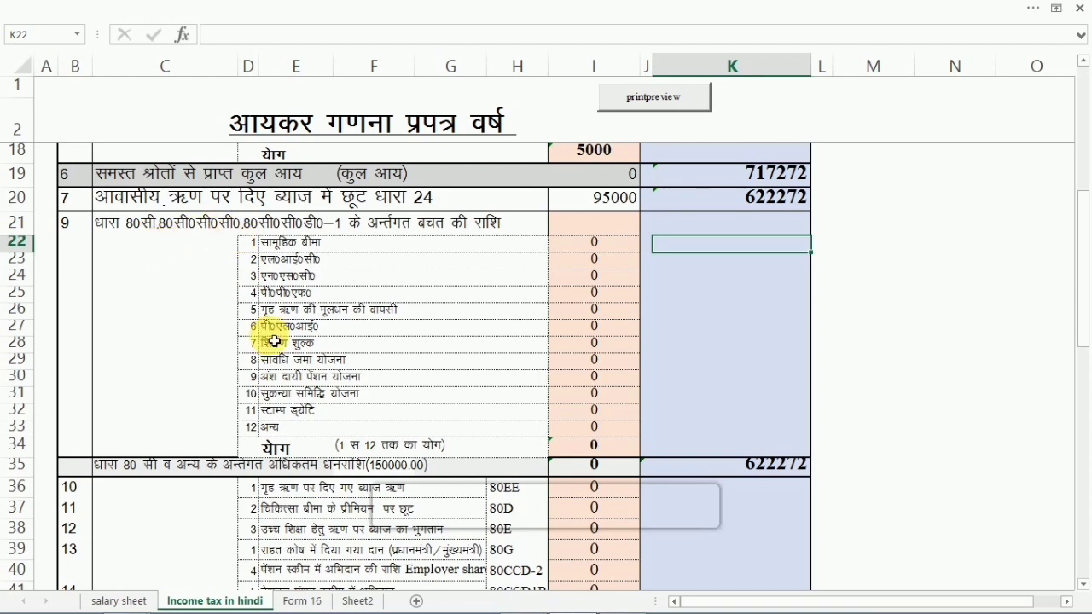
{"action": "scroll", "coordinate": [273, 341], "scroll_direction": "up", "scroll_amount": 2}
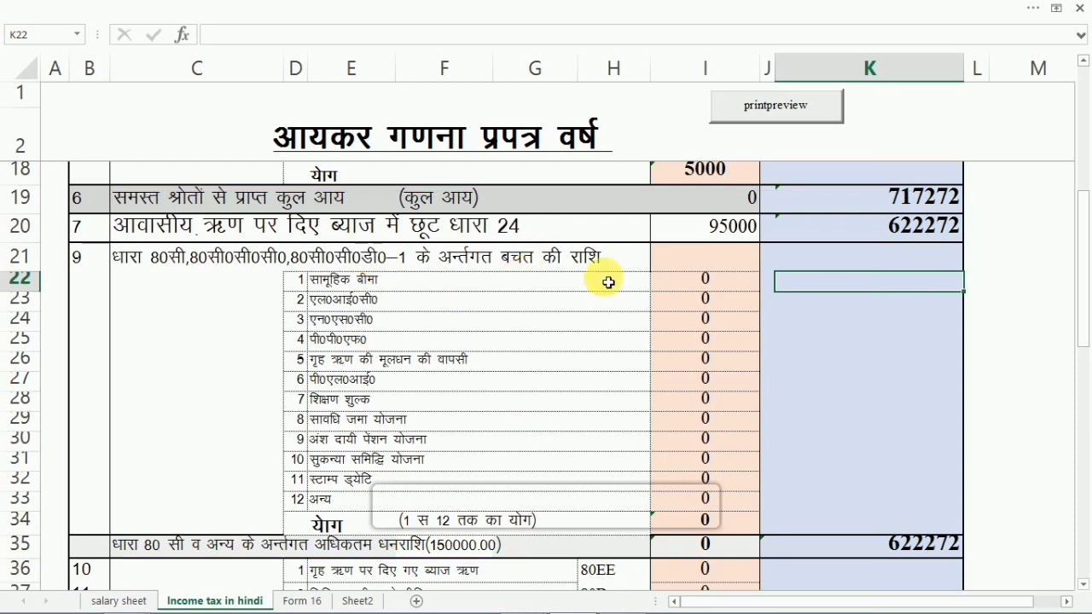
{"action": "left_click", "coordinate": [741, 283]}
{"action": "type", "text": "25000"}
{"action": "key", "text": "BackSpace"}
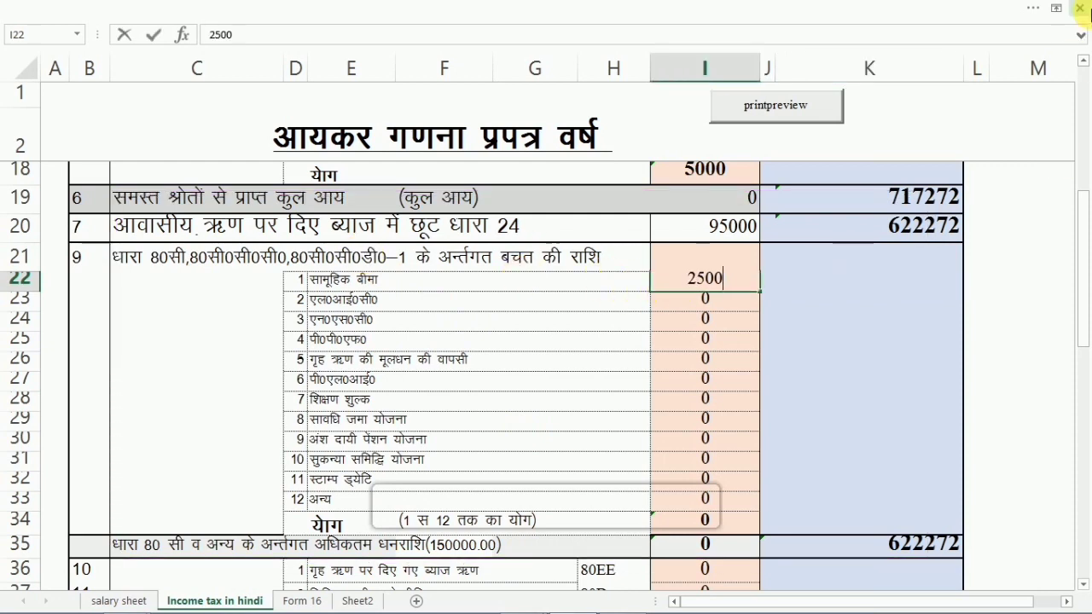
{"action": "key", "text": "BackSpace"}
{"action": "key", "text": "BackSpace"}
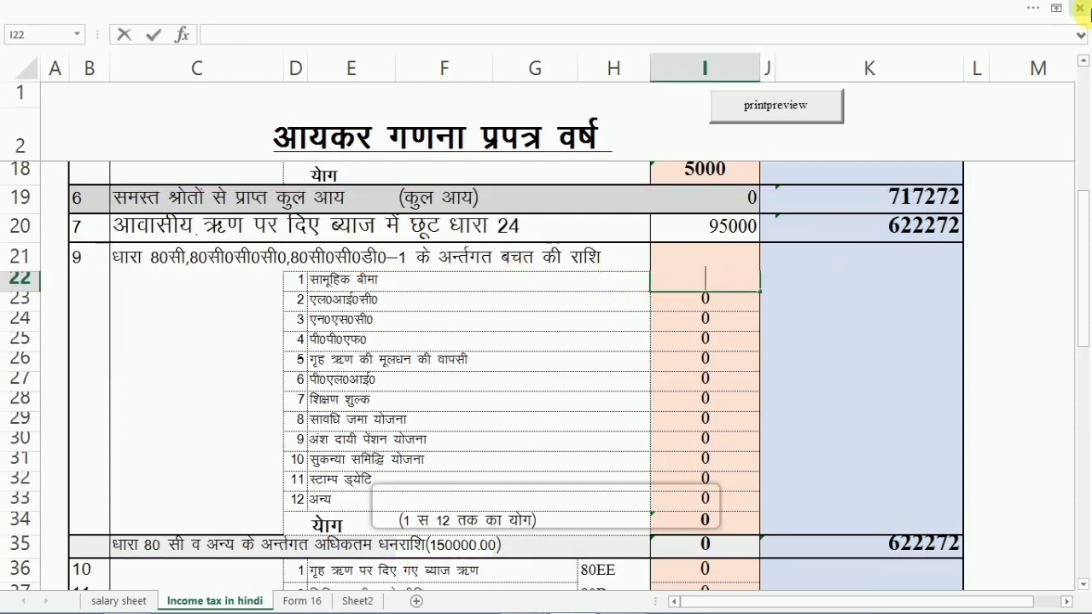
{"action": "type", "text": "00"}
{"action": "key", "text": "Return"}
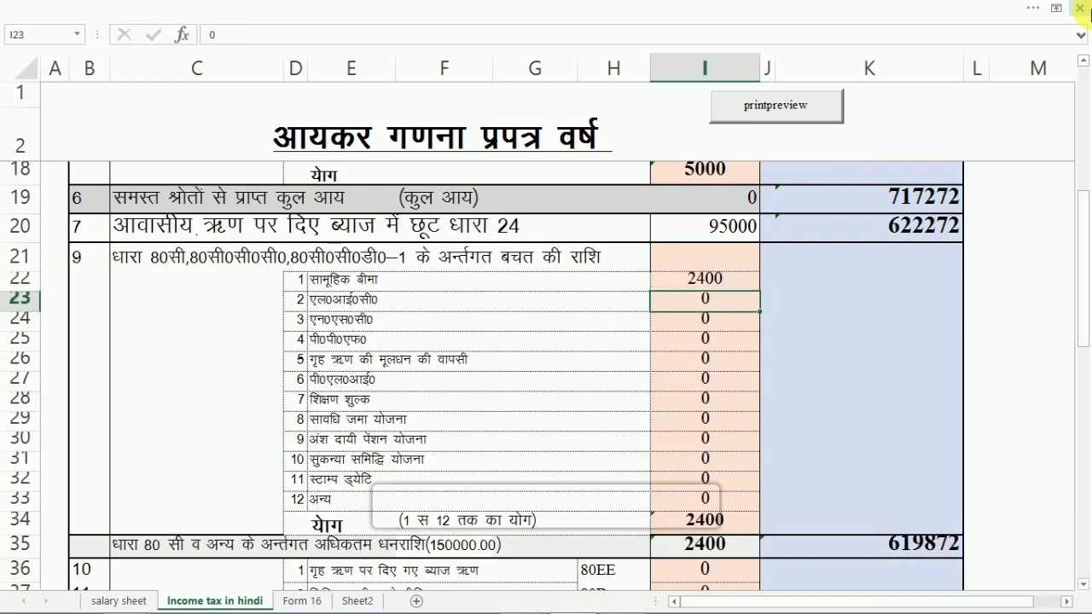
Enter 15000 as the LIC amount in I23 and select the Sukanya Samriddhi Yojana amount in I31
{"action": "type", "text": "15000"}
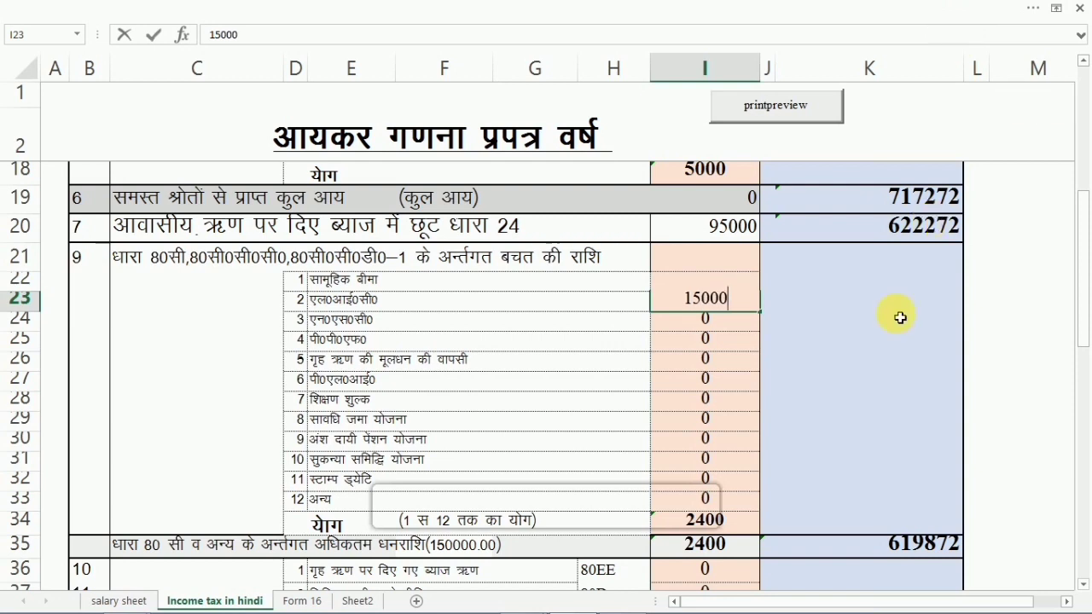
{"action": "left_click", "coordinate": [836, 359]}
{"action": "left_click", "coordinate": [693, 460]}
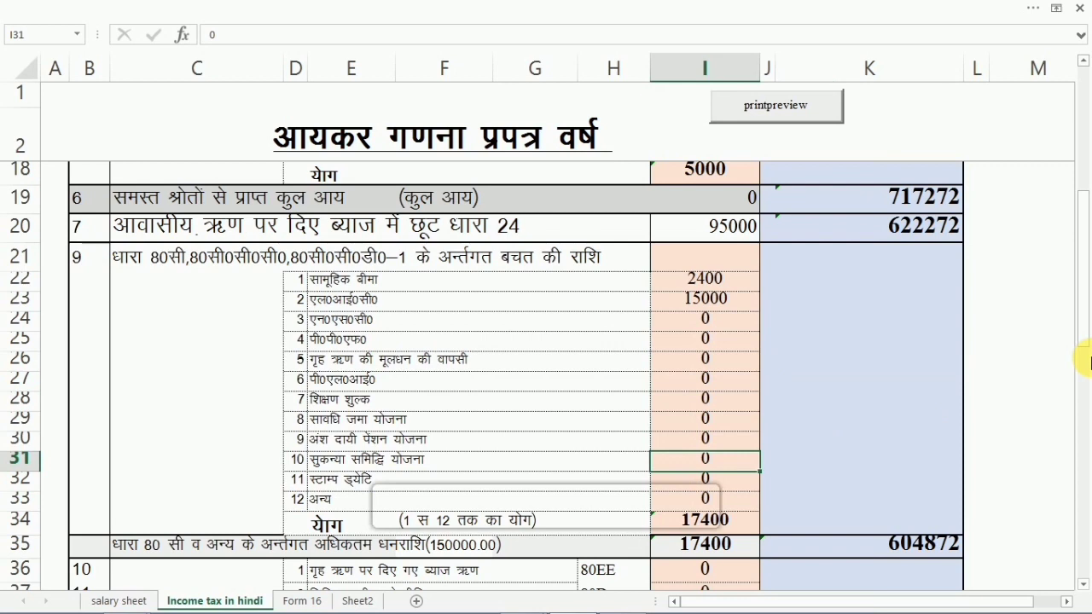
Enter 30000 as the Sukanya Samriddhi Yojana amount in I31 and 60000 as the PLI amount in I27
{"action": "type", "text": "3000"}
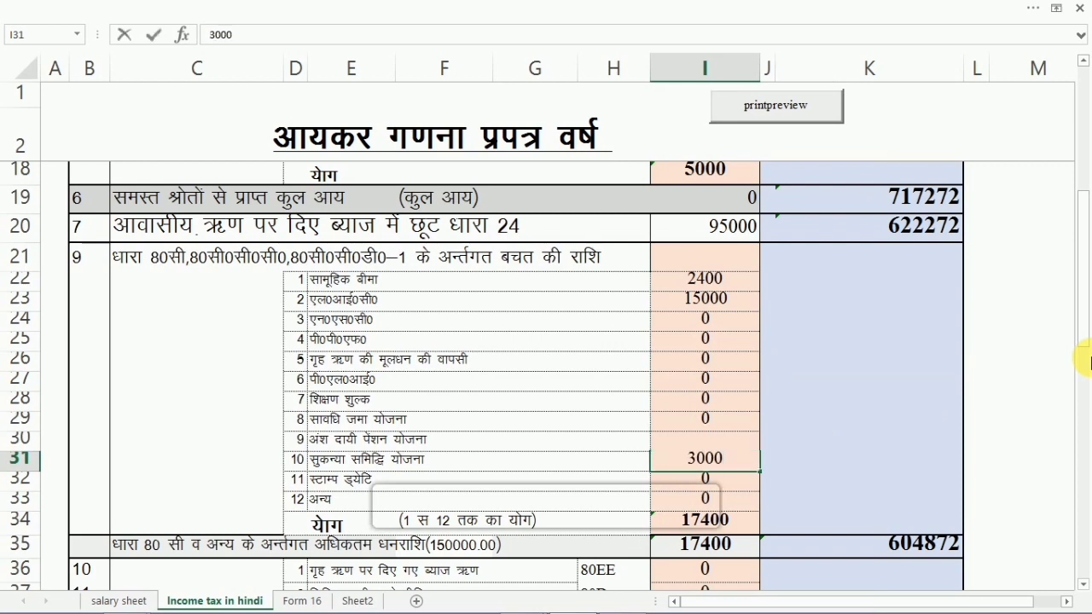
{"action": "type", "text": "0"}
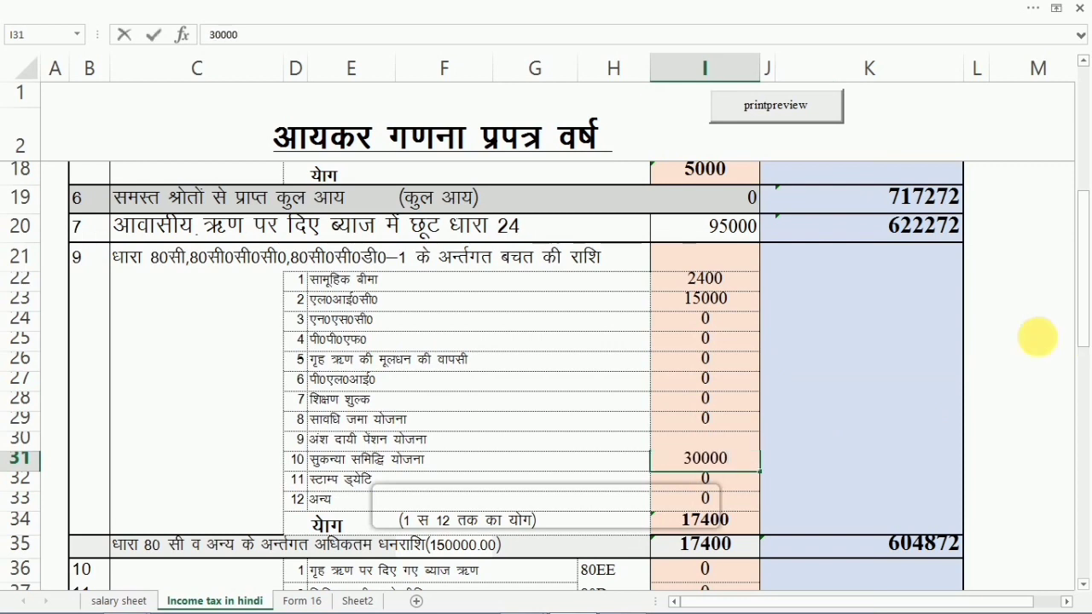
{"action": "key", "text": "Up"}
{"action": "key", "text": "Up"}
{"action": "key", "text": "Up"}
{"action": "key", "text": "Up"}
{"action": "type", "text": "60000"}
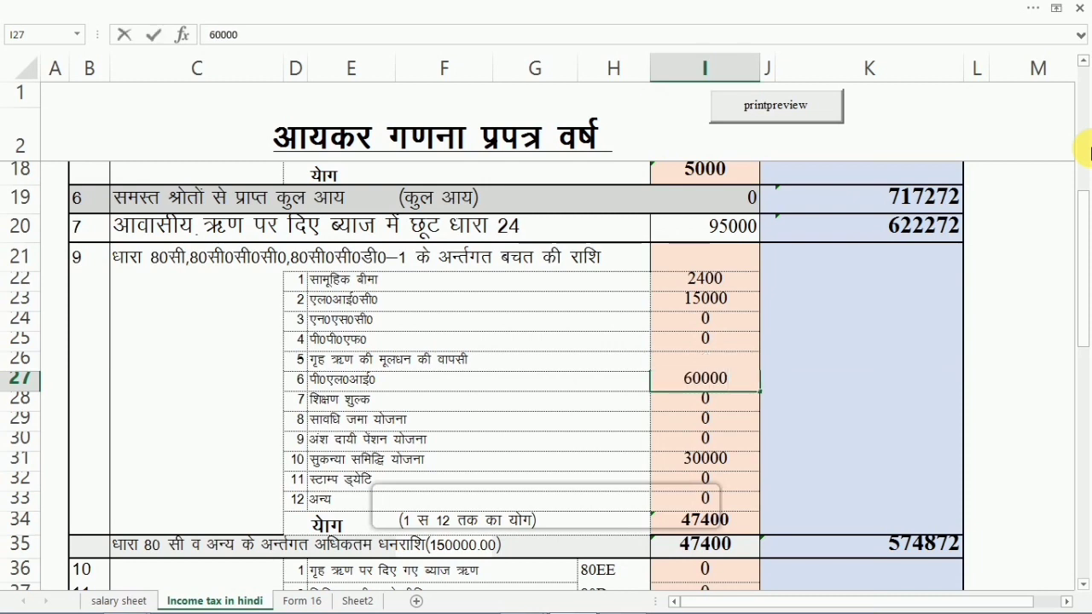
{"action": "left_click_drag", "start_coordinate": [751, 379], "coordinate": [734, 405]}
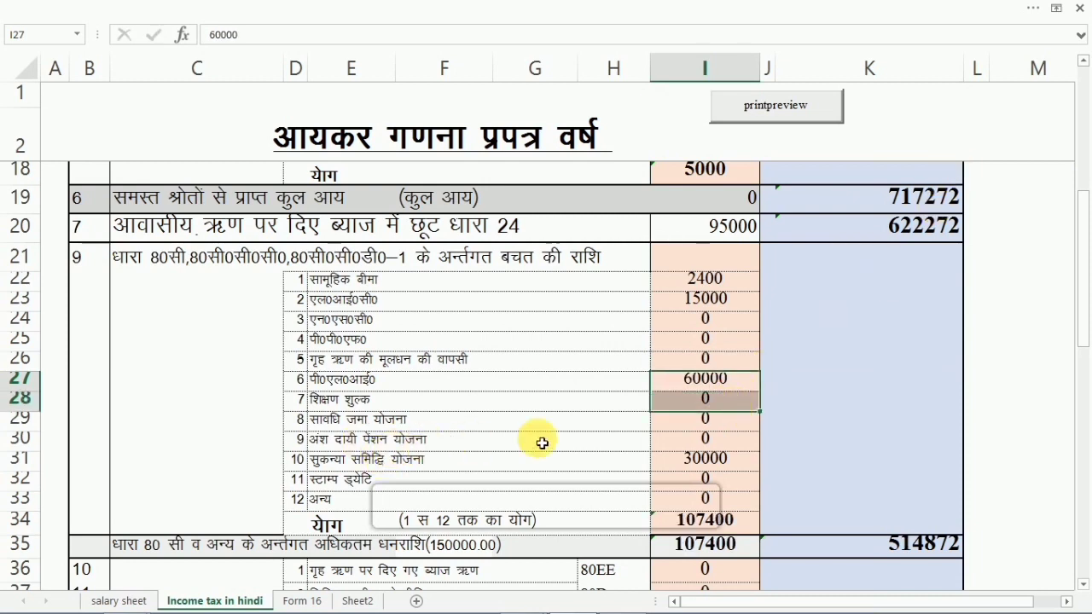
Enter 90000 as the contributory pension scheme amount in I30 of the section 80C savings list
{"action": "left_click", "coordinate": [676, 440]}
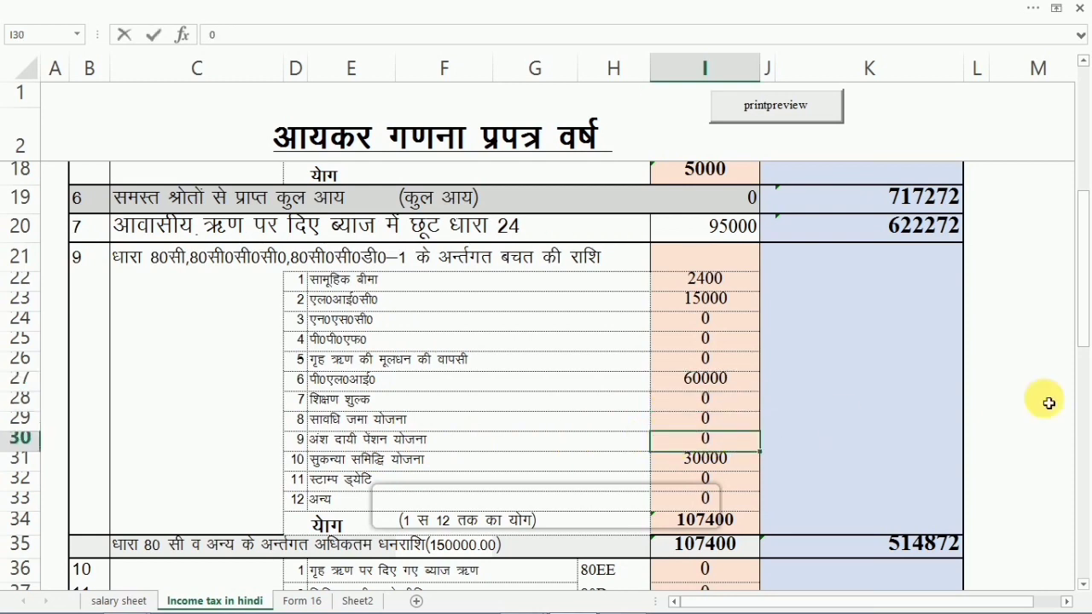
{"action": "type", "text": "90000"}
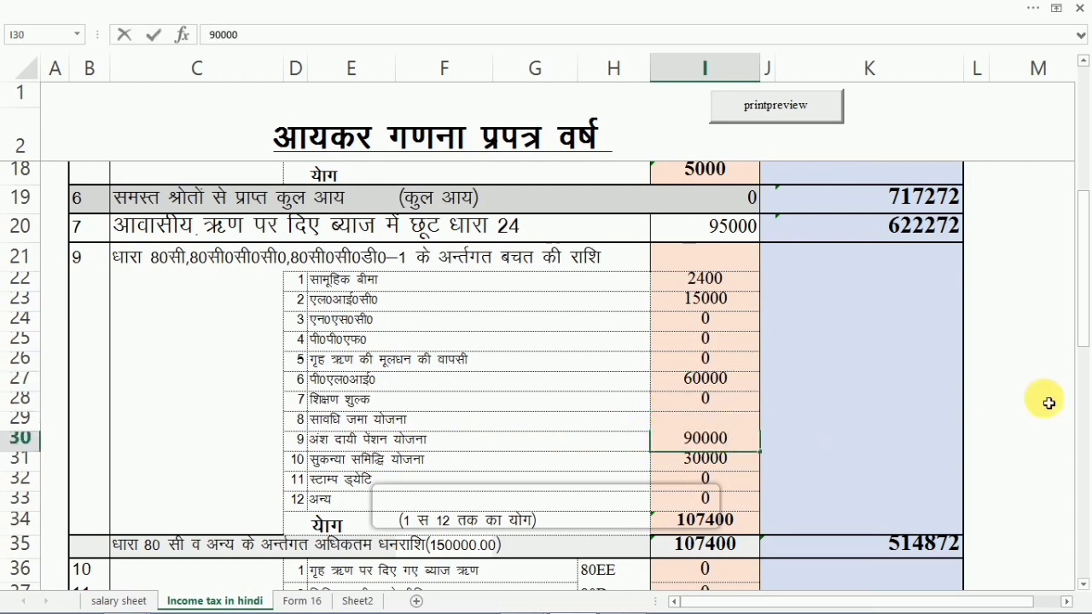
{"action": "key", "text": "Return"}
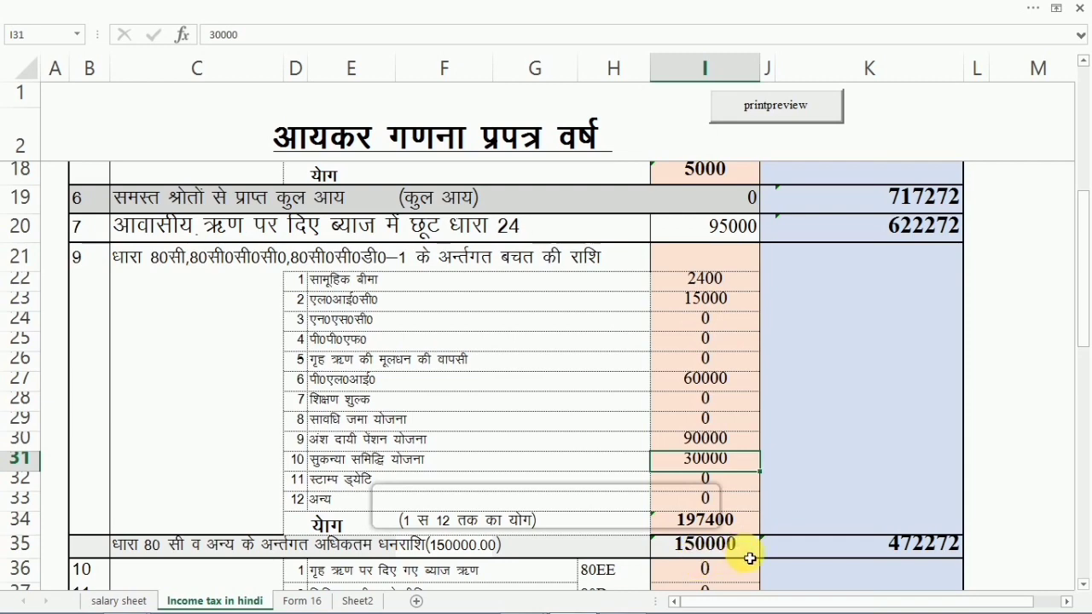
{"action": "scroll", "coordinate": [853, 533], "scroll_direction": "down", "scroll_amount": 2}
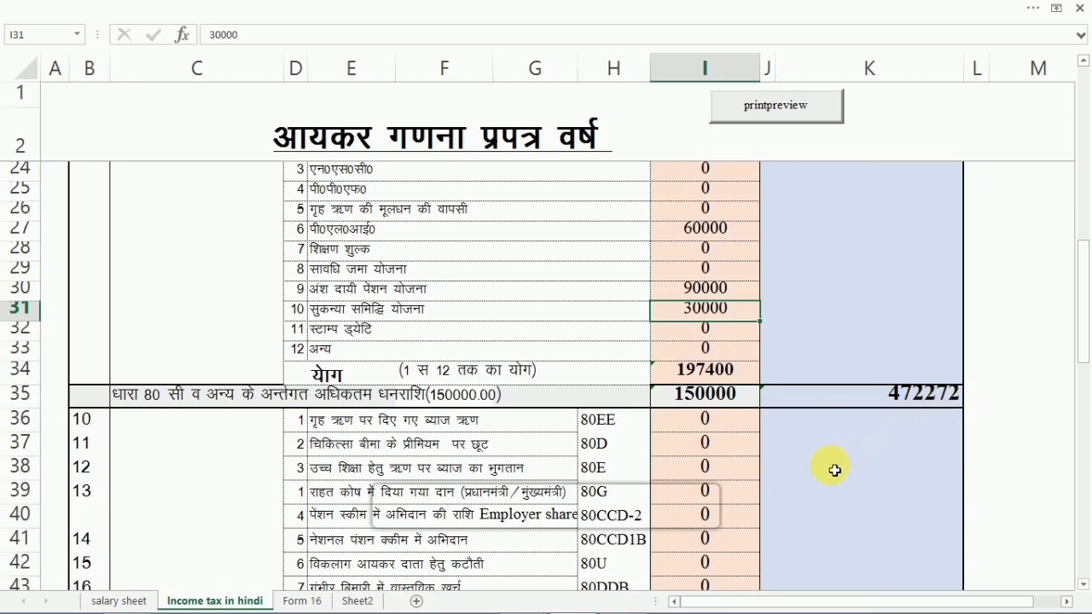
{"action": "scroll", "coordinate": [820, 472], "scroll_direction": "down", "scroll_amount": 3}
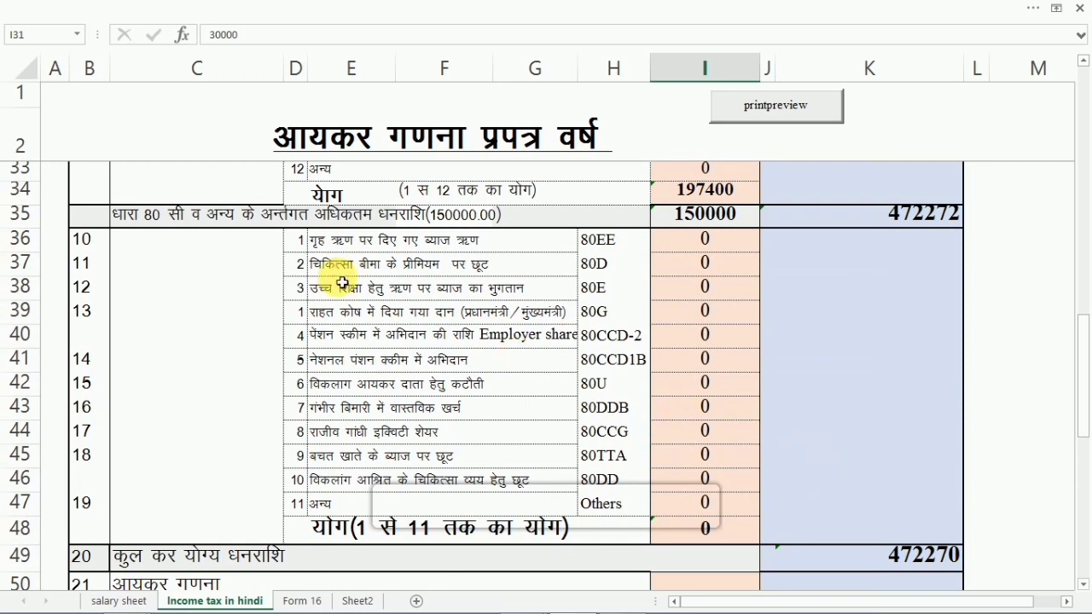